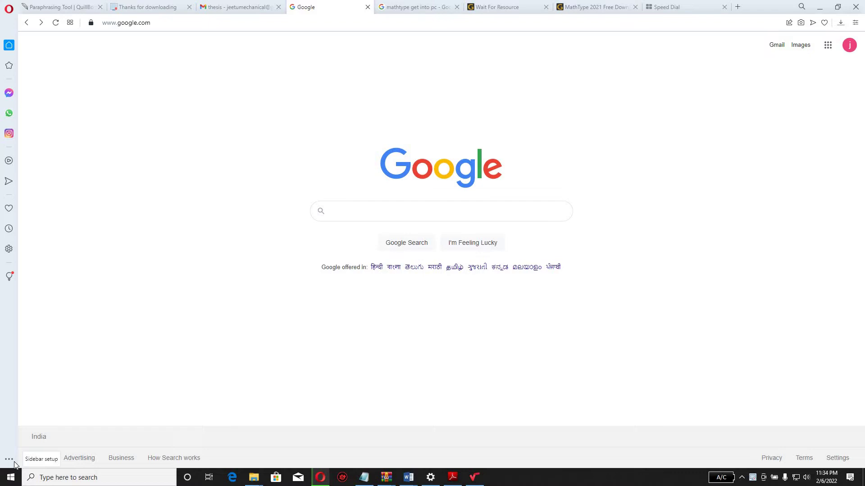
Step: Search Google for 'mathtype get into pc' from recent searches and open the MathType 2021 result
left_click(377, 212)
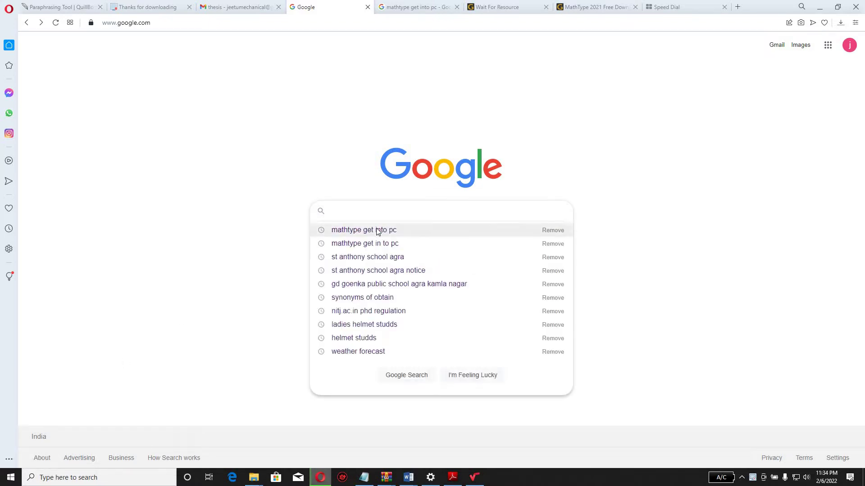
left_click(377, 230)
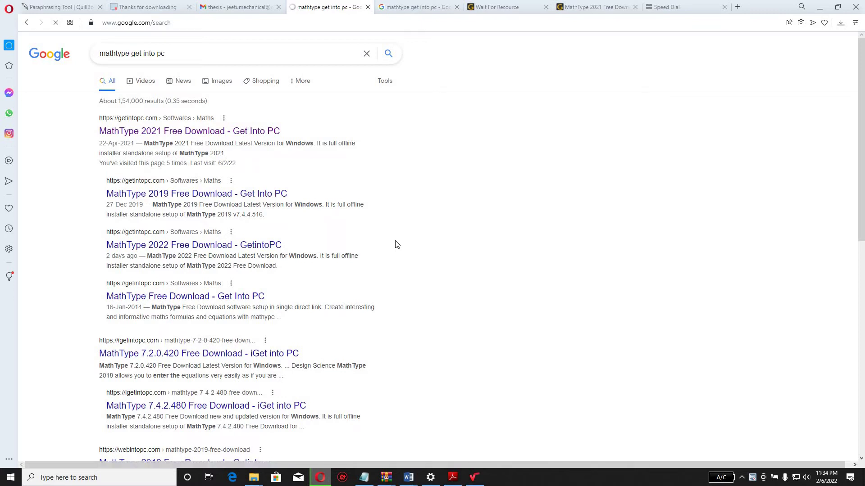
left_click(186, 131)
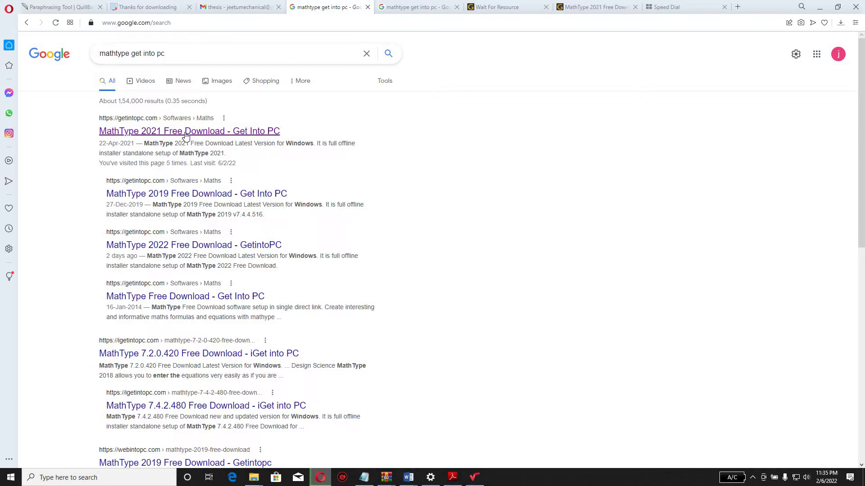
Step: Open the MathType 2021 Free Download page, scroll to its Download Full Setup section, then minimize the browser
left_click(186, 131)
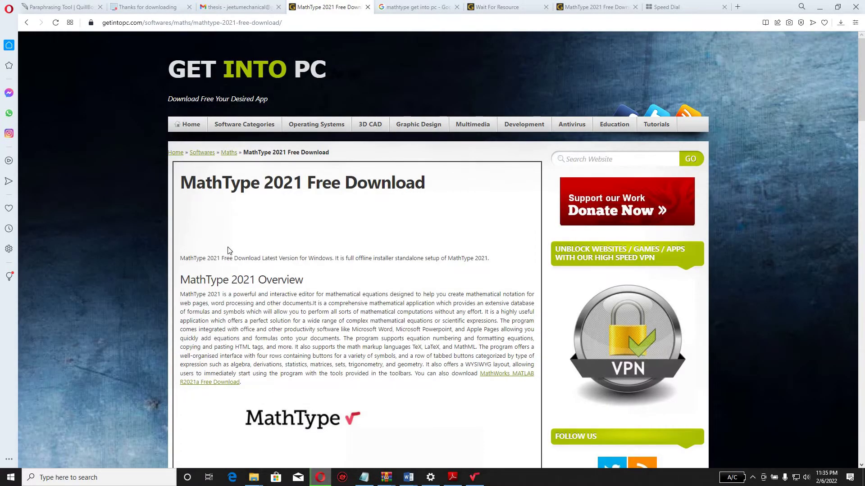
scroll(228, 250, "down", 1)
scroll(228, 251, "down", 15)
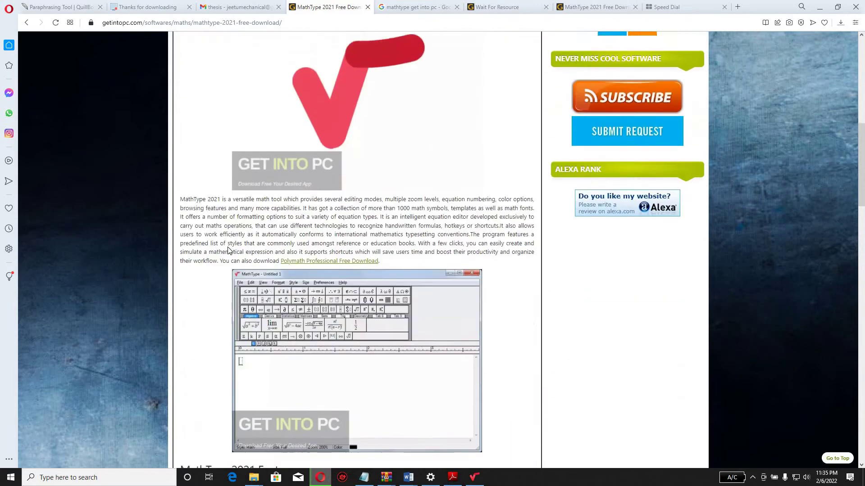
scroll(229, 250, "down", 15)
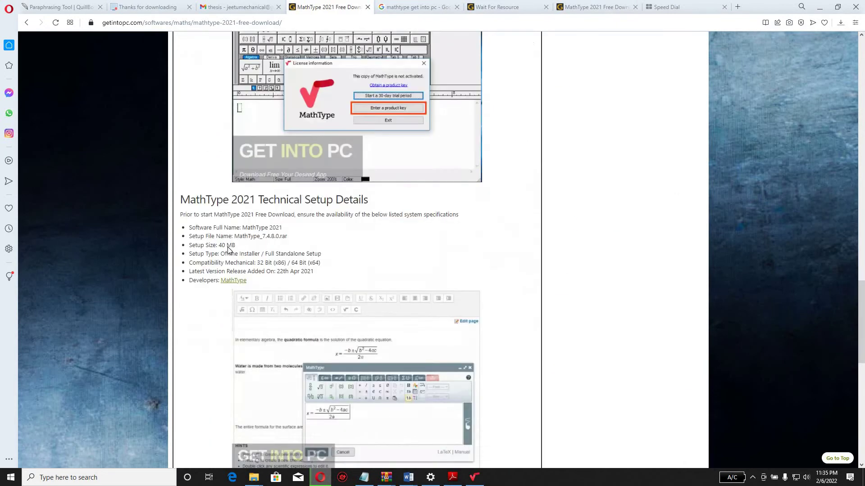
scroll(228, 251, "down", 2)
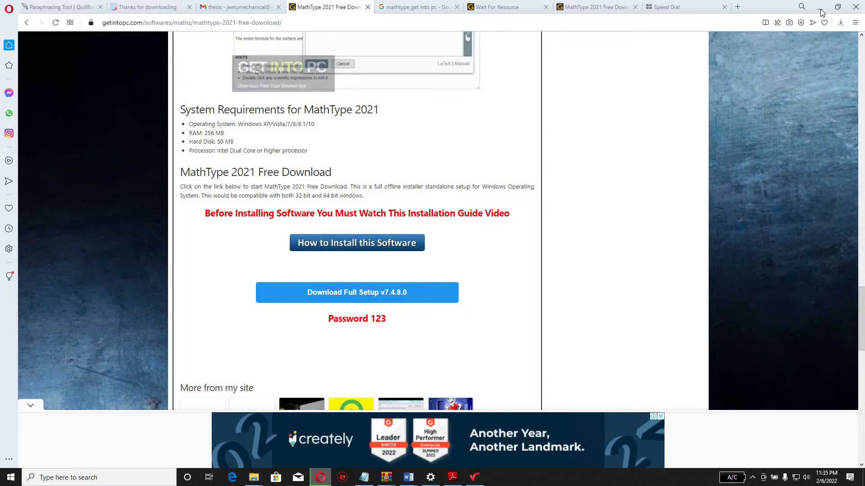
left_click(820, 12)
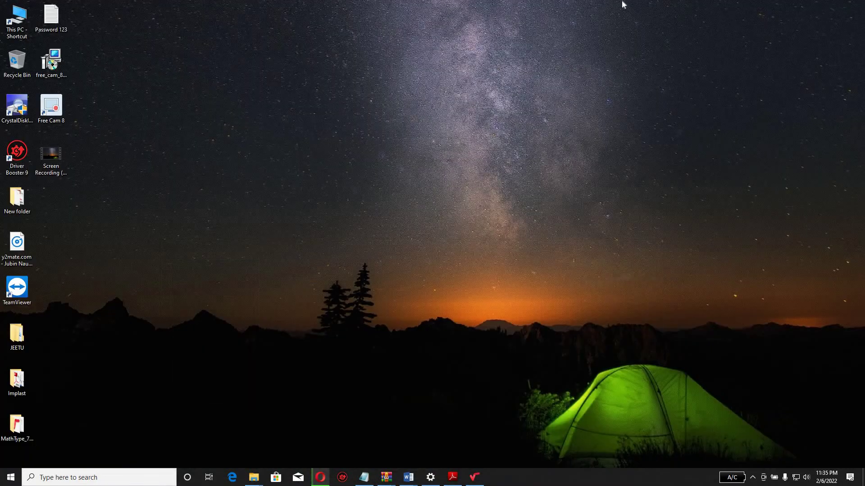
Step: Open the _Getintopc.com_MathType_7.4.8.0 archive from This PC > Downloads
double_click(27, 28)
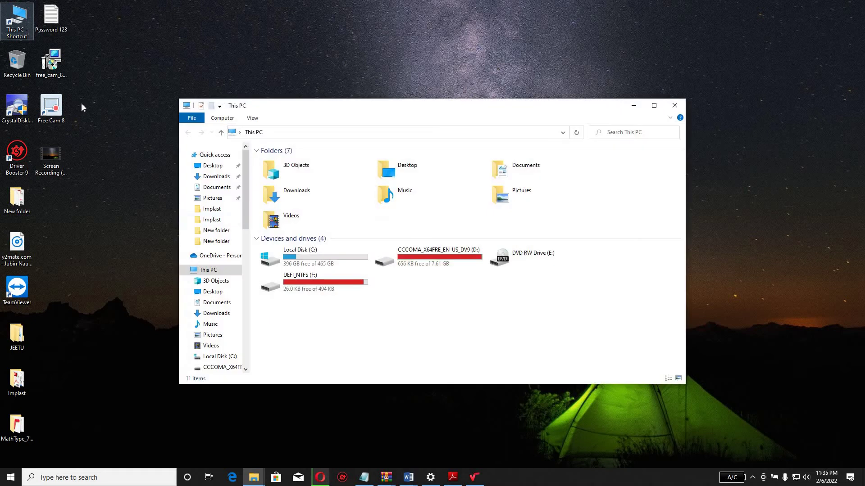
left_click(296, 199)
double_click(296, 198)
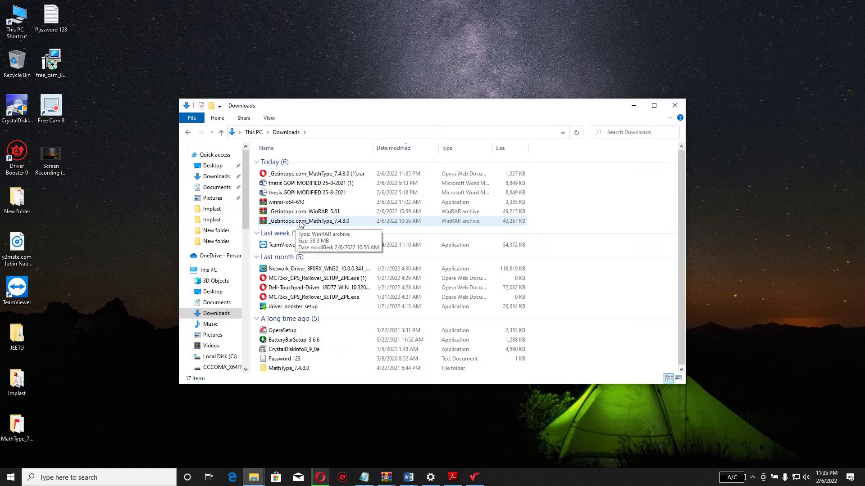
double_click(300, 222)
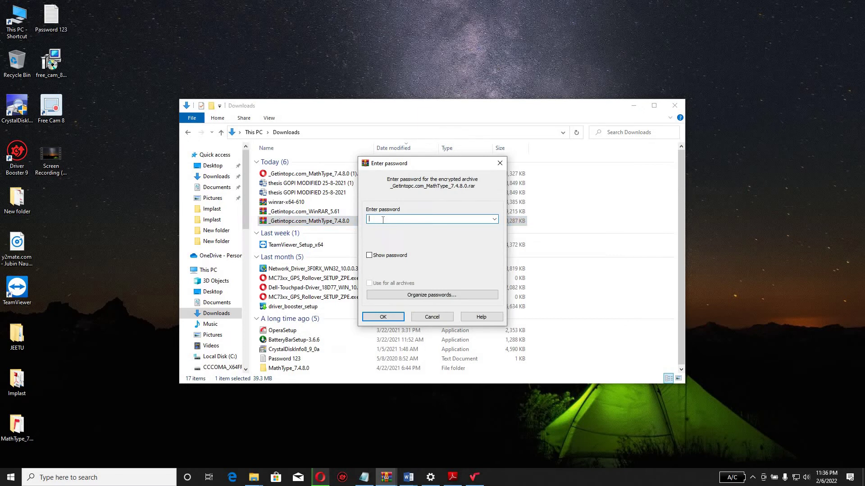
Step: Enter the archive password and minimize the Downloads window to uncover WinRAR
type("123")
key("Return")
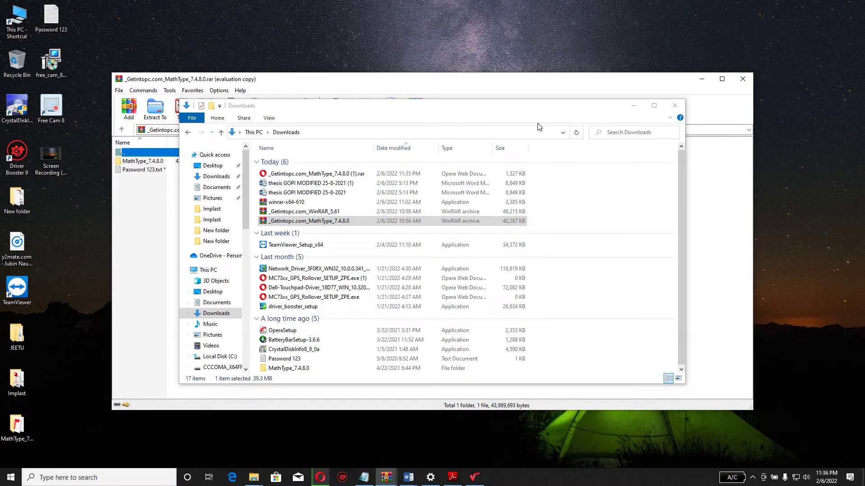
left_click(626, 114)
left_click(630, 106)
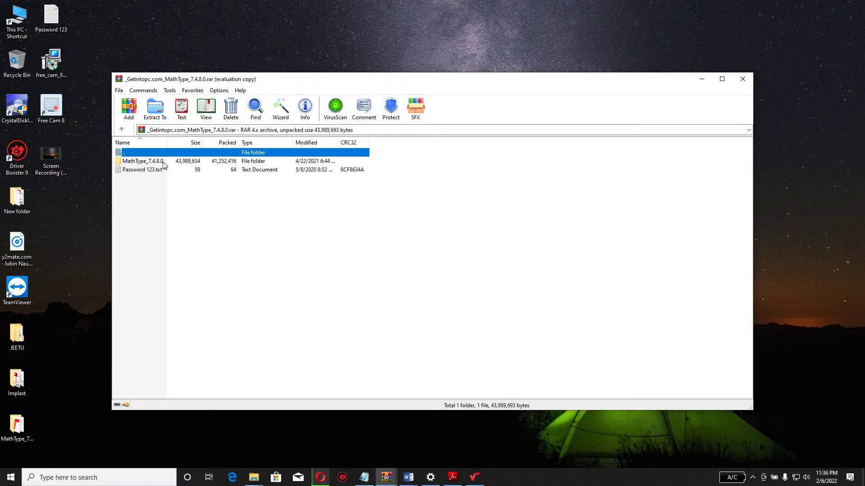
Step: Extract the archive to the Desktop, replacing all existing files, then minimize WinRAR
left_click(154, 116)
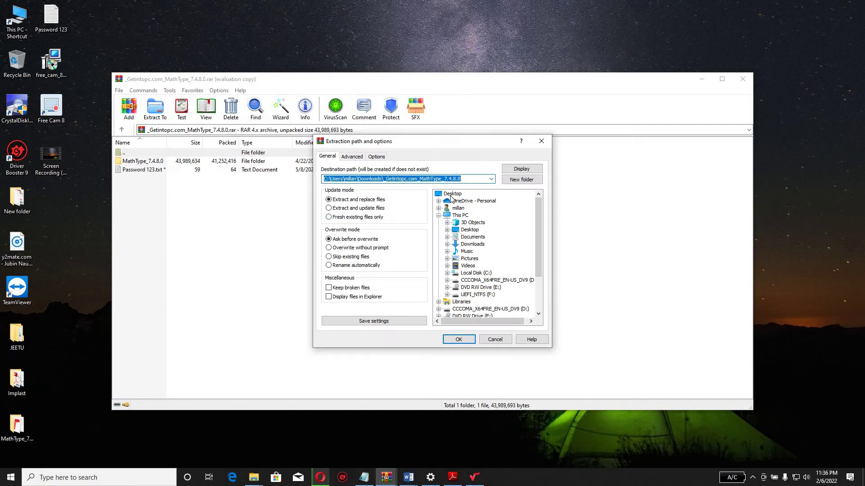
left_click(451, 197)
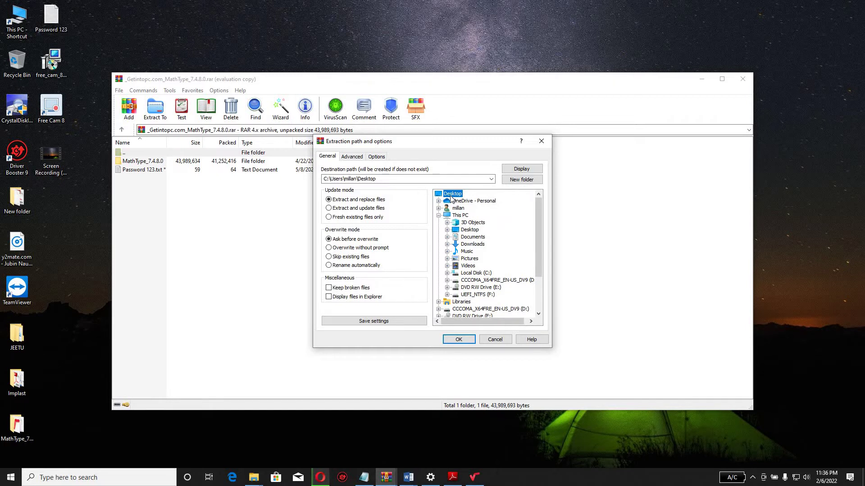
left_click(458, 339)
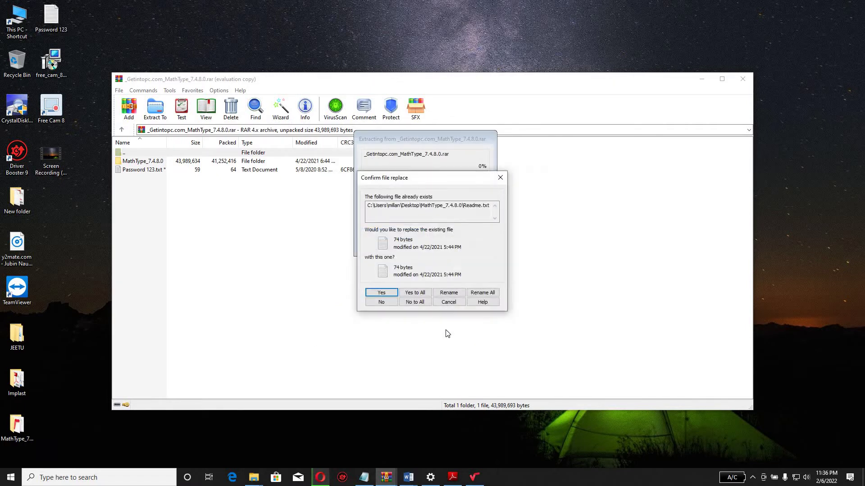
left_click(415, 293)
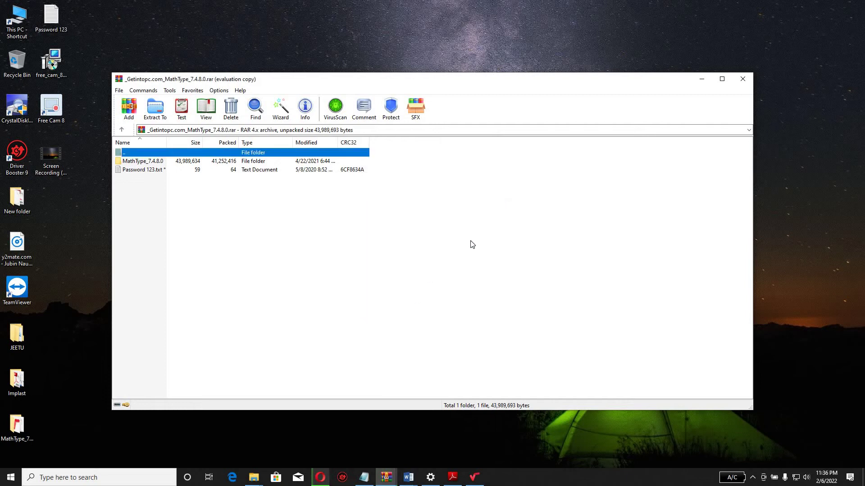
left_click(702, 79)
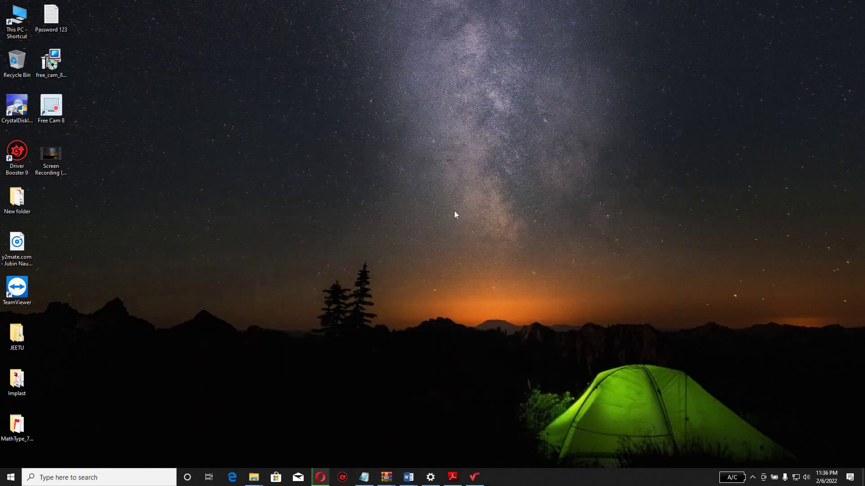
Step: Copy the MathType application from the Crack folder inside the extracted MathType_7.4.8.0 folder
double_click(17, 428)
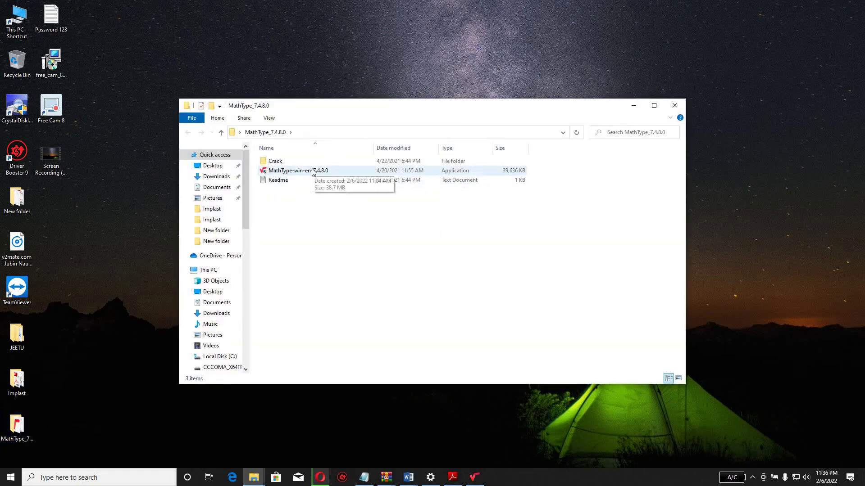
left_click(314, 171)
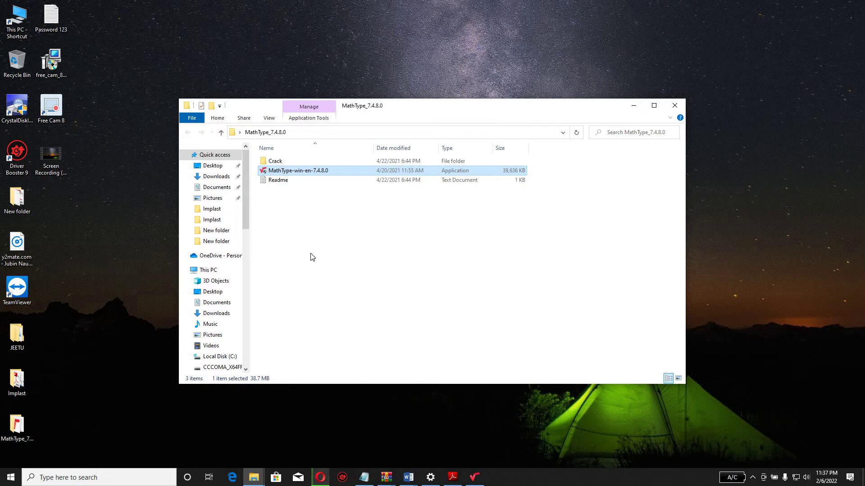
double_click(275, 161)
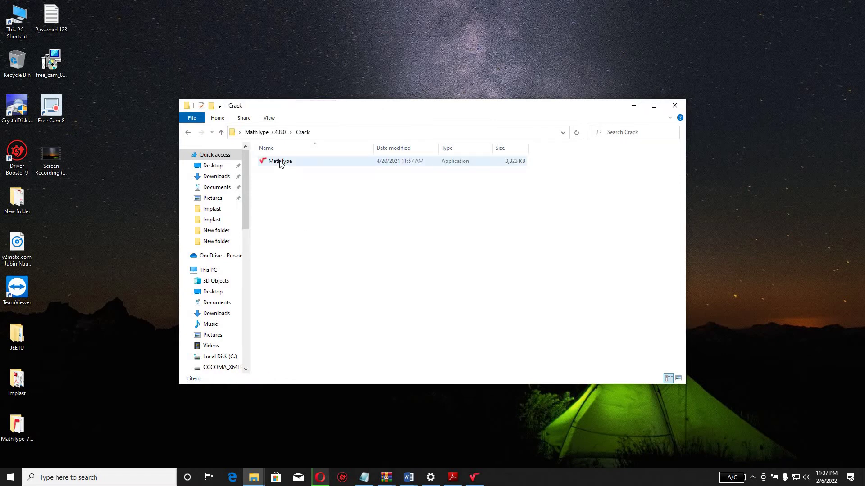
left_click(279, 162)
right_click(279, 162)
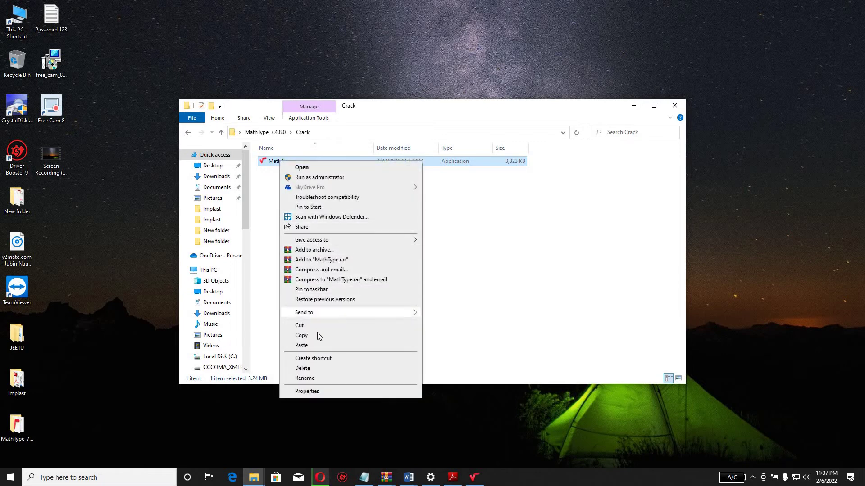
left_click(318, 336)
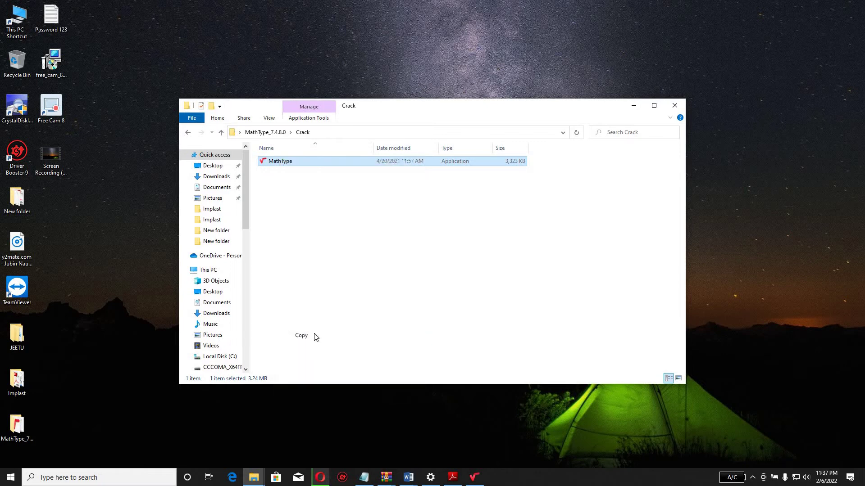
Step: Go to Local Disk (C:) > Program Files (x86) > MathType
double_click(18, 34)
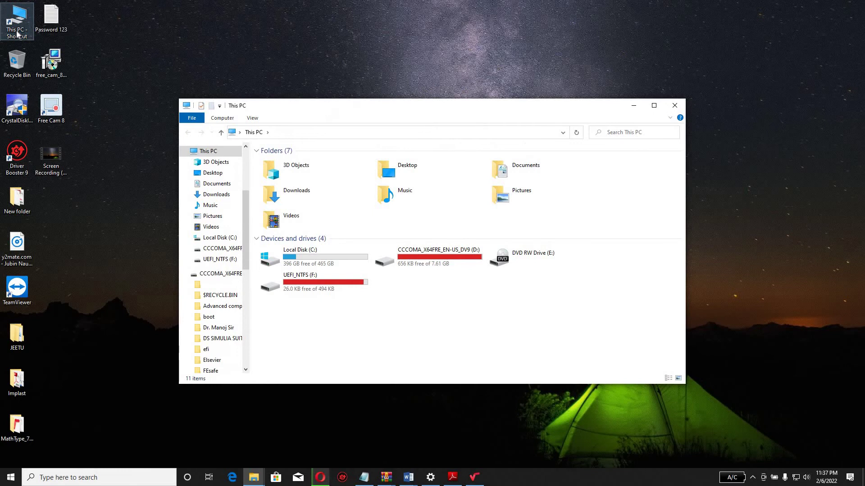
left_click(311, 256)
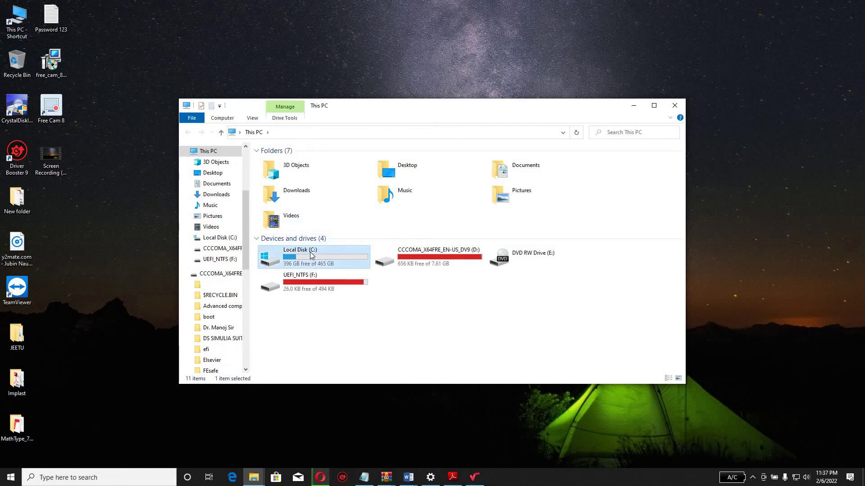
double_click(311, 255)
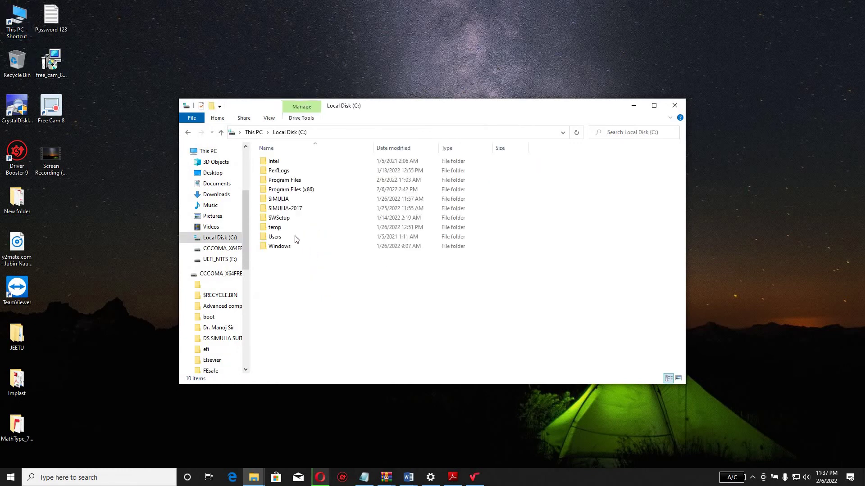
double_click(295, 190)
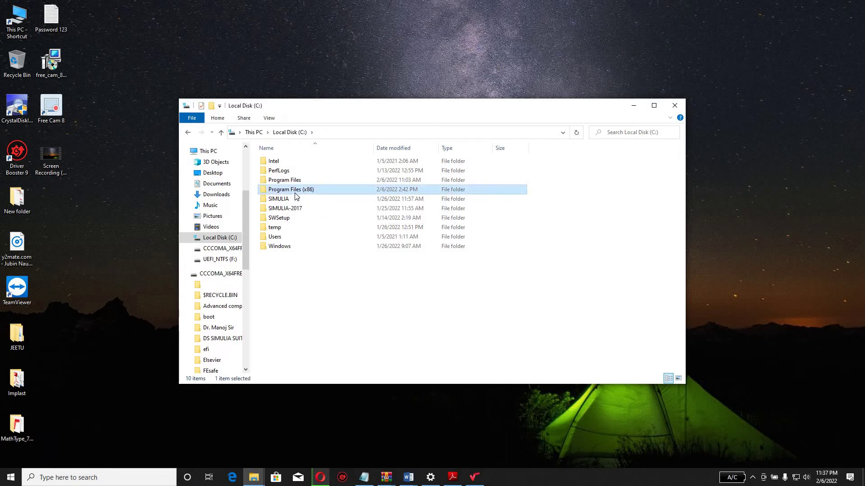
left_click(296, 231)
double_click(296, 230)
Step: Paste the copied application, replacing MathType.exe in the destination, then minimize both folder windows
right_click(350, 301)
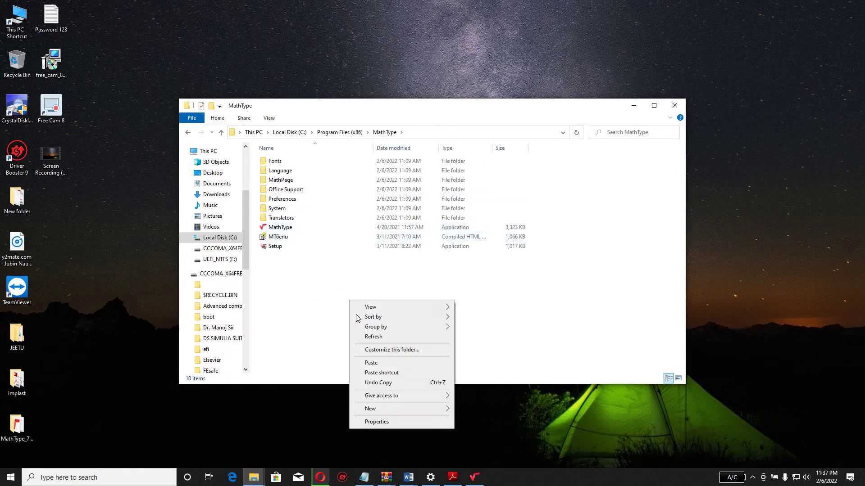
left_click(382, 362)
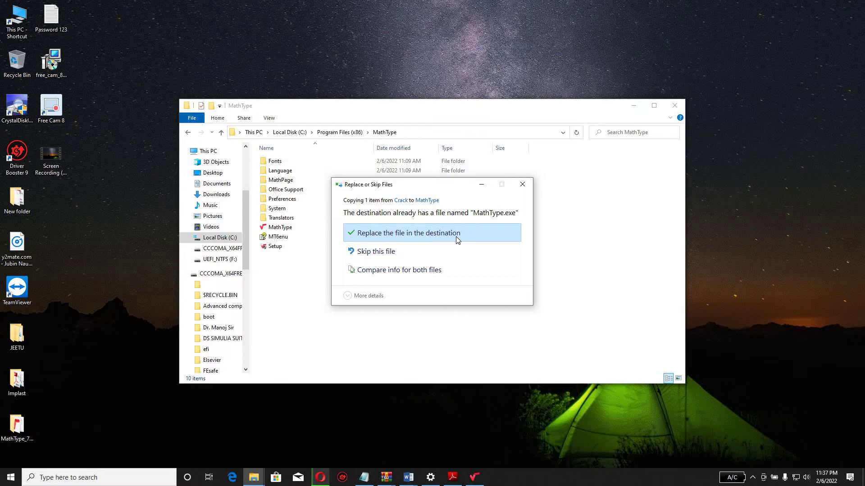
left_click(522, 185)
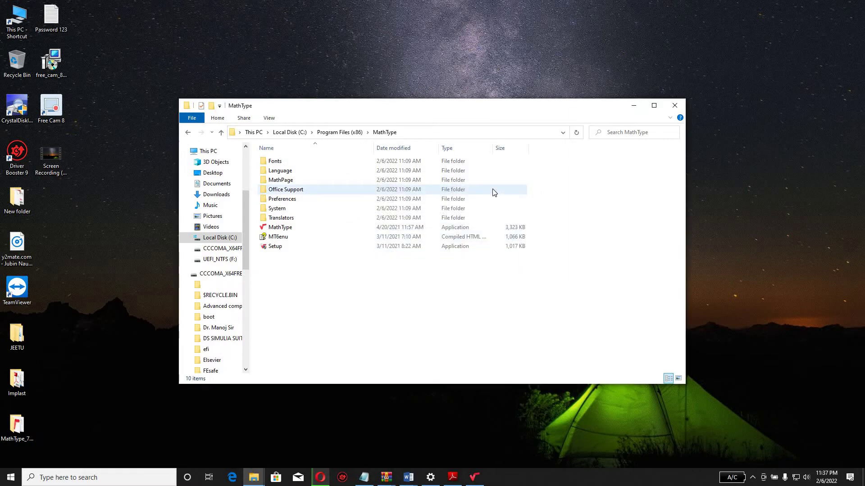
left_click(634, 108)
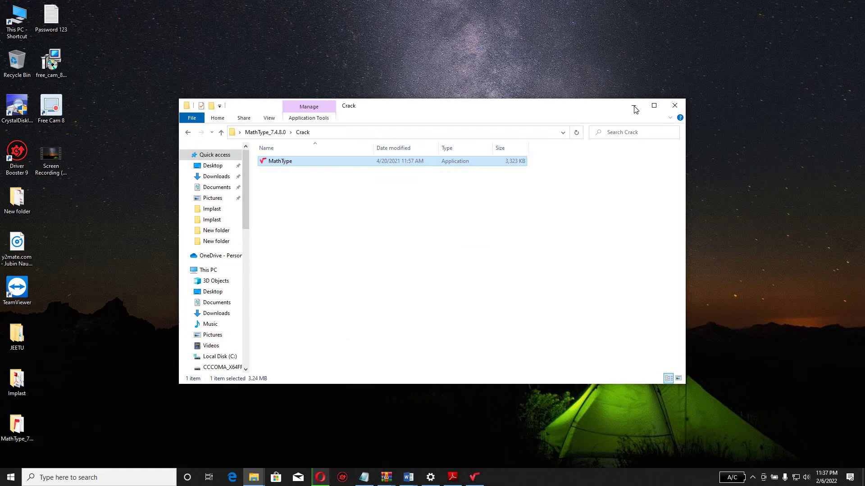
left_click(633, 106)
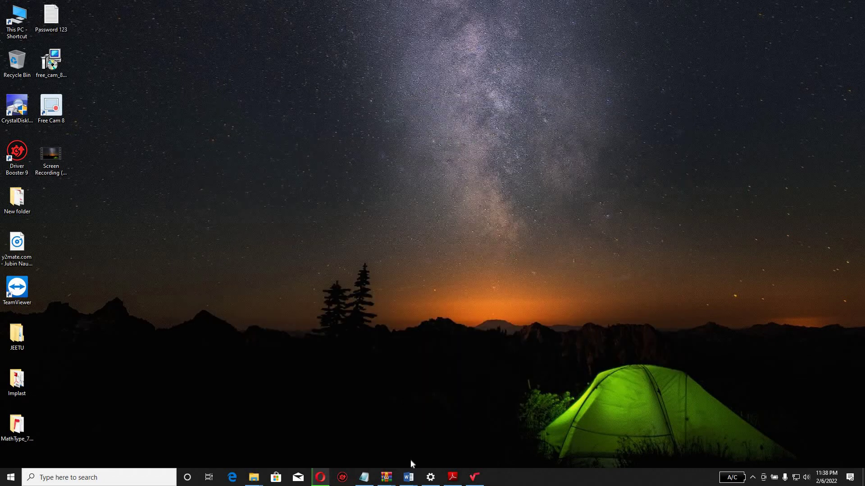
Step: Bring Document2 forward in Word and switch to the MathType ribbon tab
mouse_move(408, 476)
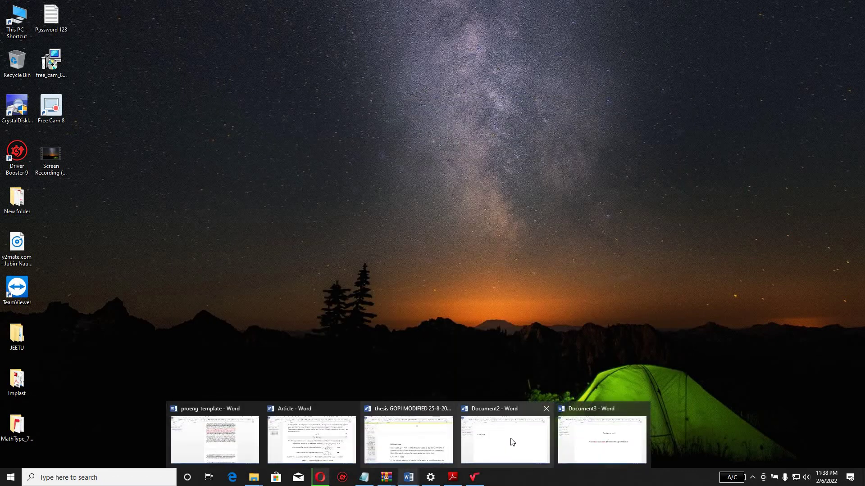
left_click(512, 442)
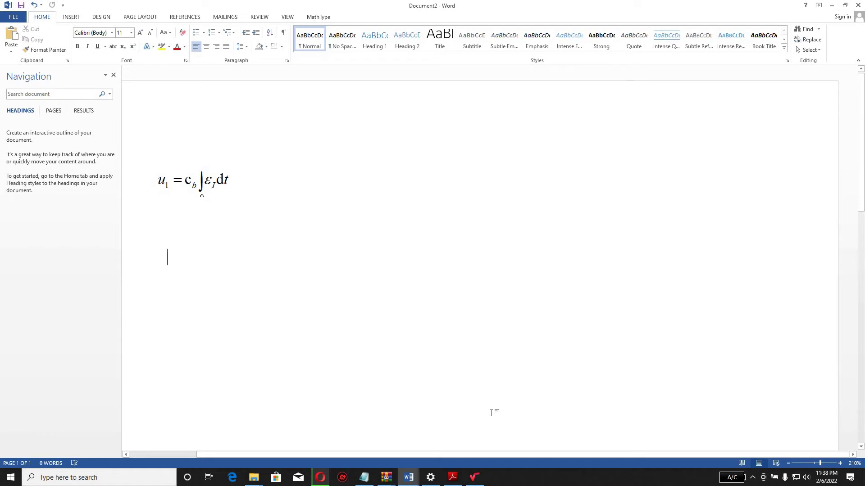
left_click(318, 17)
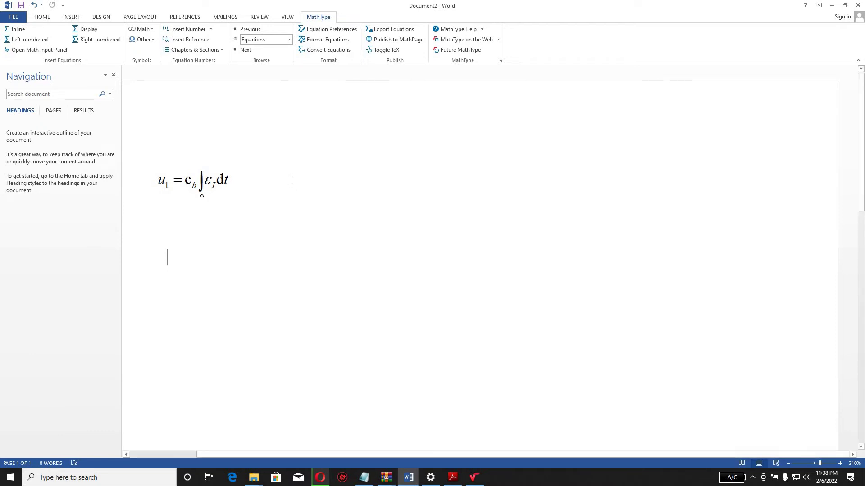
Step: Start an inline MathType equation and open the Math Input Panel below the existing equation
left_click(23, 33)
left_click_drag(374, 144, 590, 141)
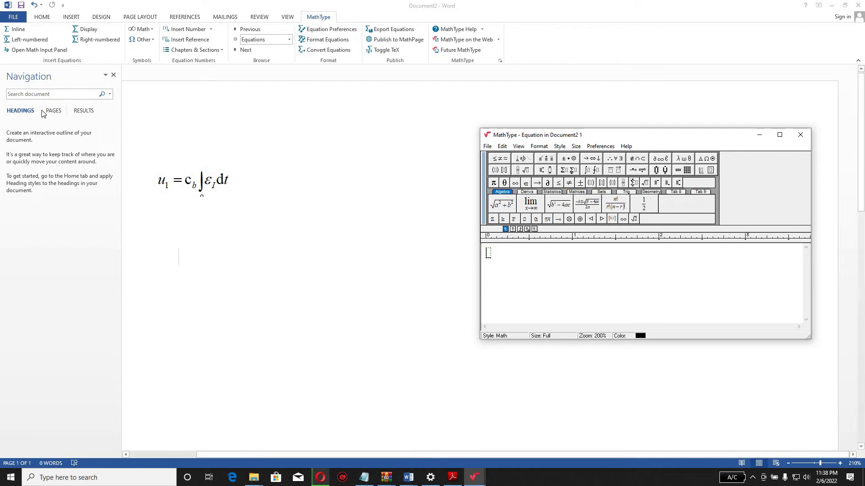
left_click(36, 50)
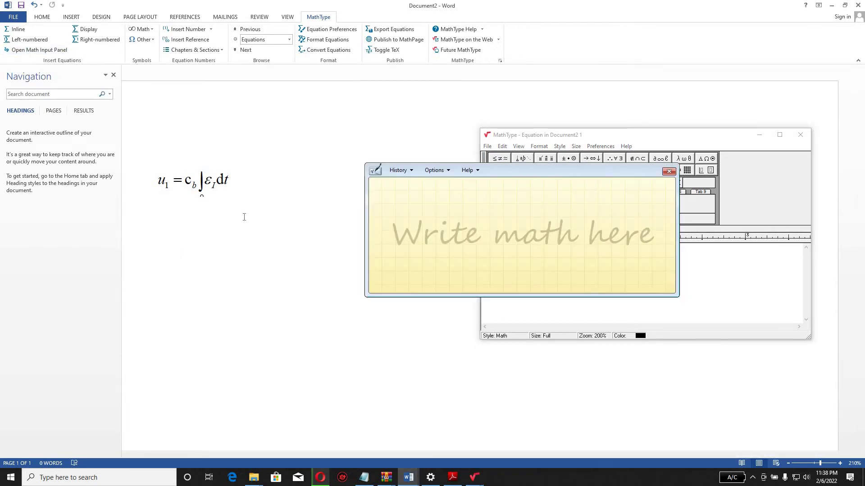
left_click_drag(527, 176, 281, 229)
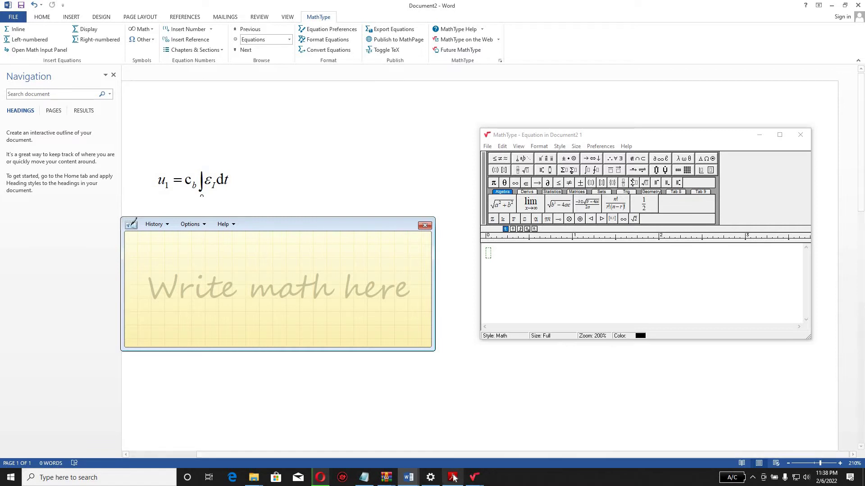
mouse_move(453, 477)
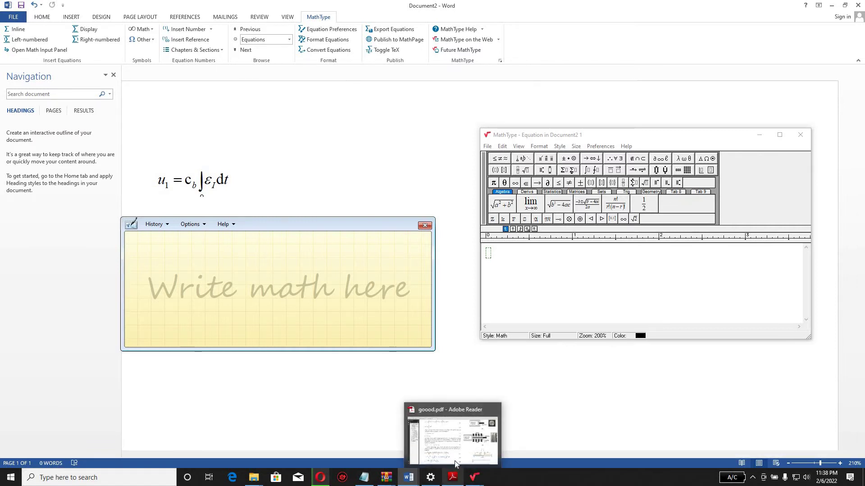